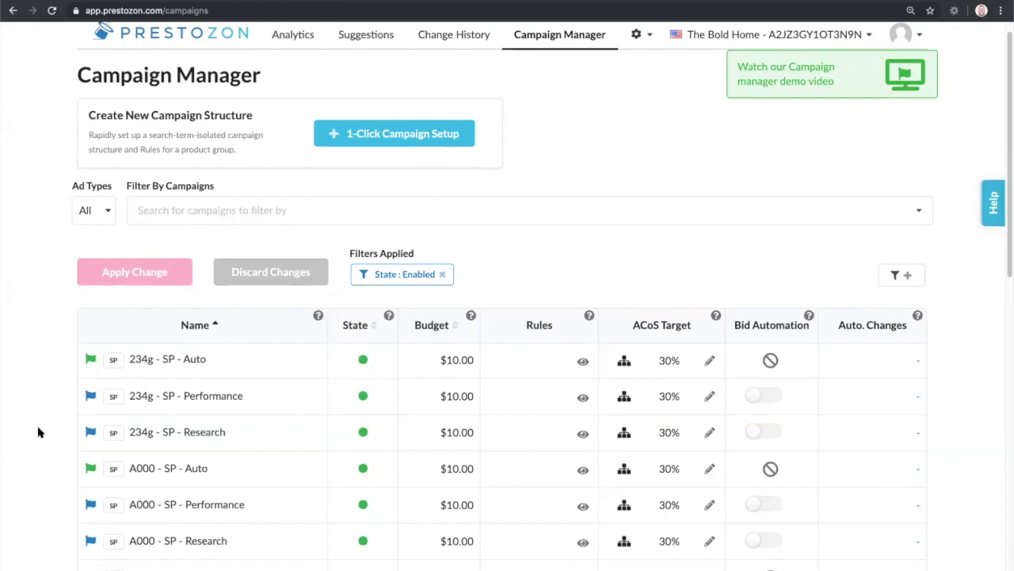
Step: Find the A000 campaigns in the campaign list and copy the name A000 - SP - Research
scroll(39, 432, down, 1)
scroll(39, 431, down, 2)
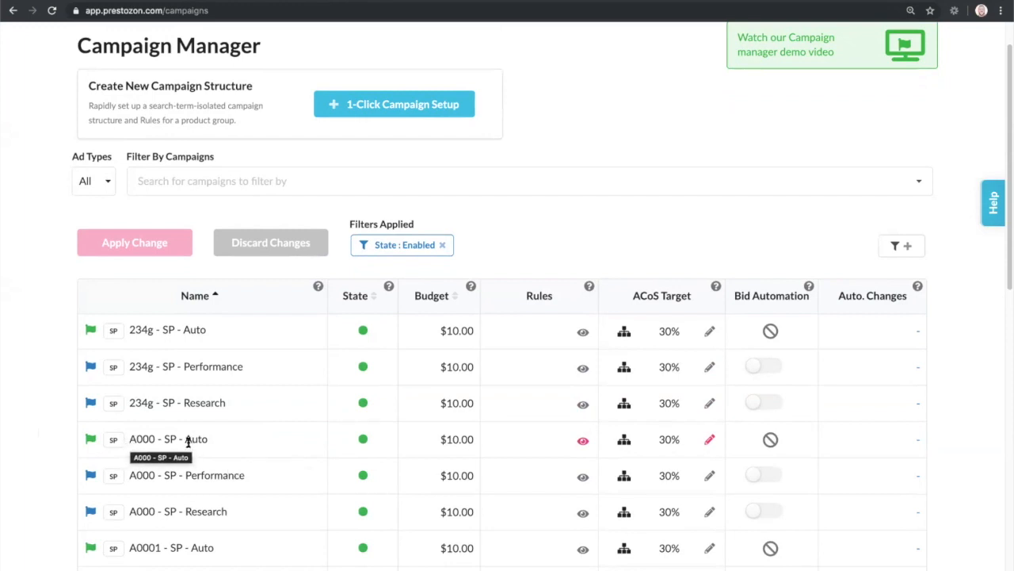
double_click(128, 438)
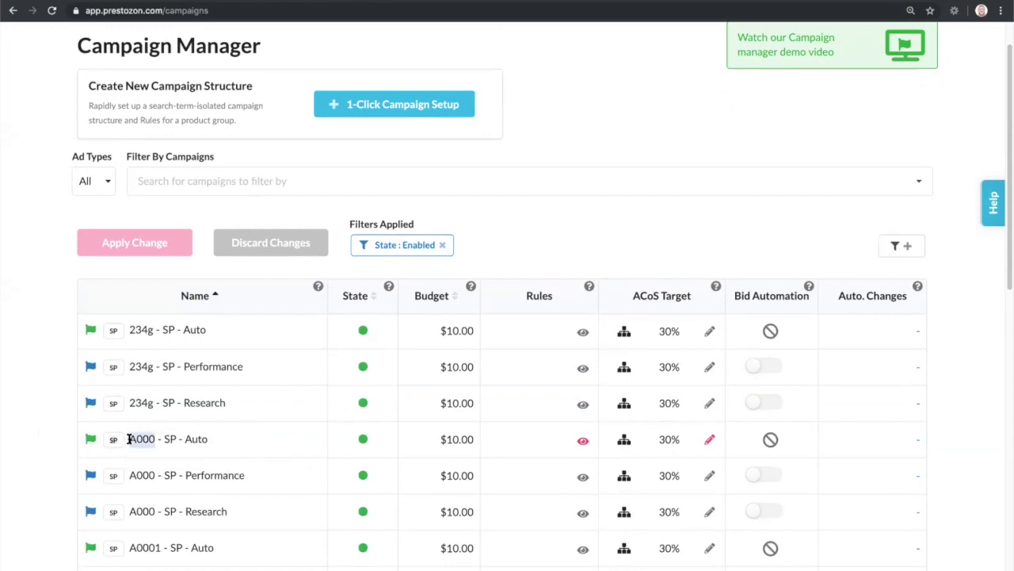
triple_click(135, 473)
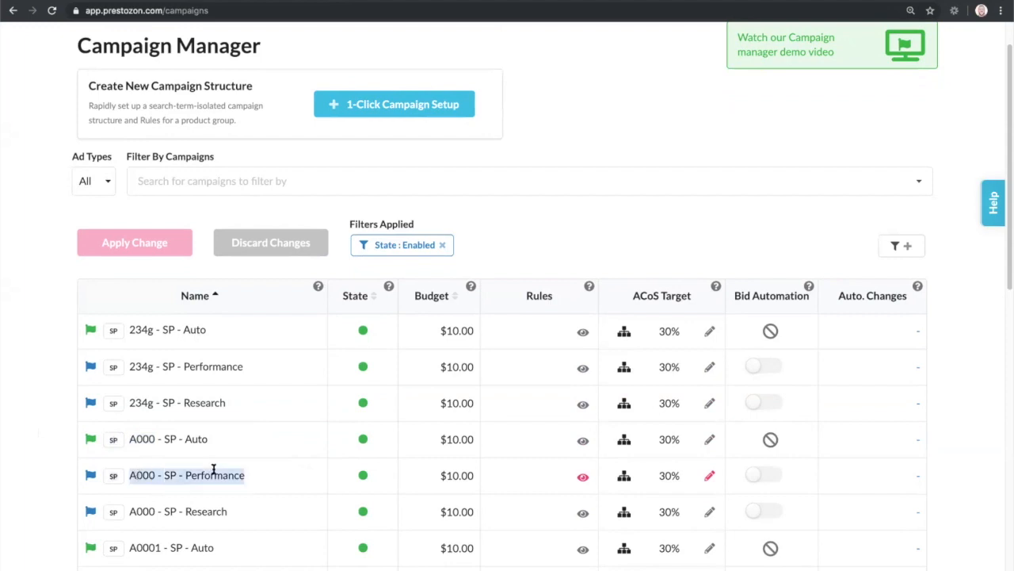
click(192, 490)
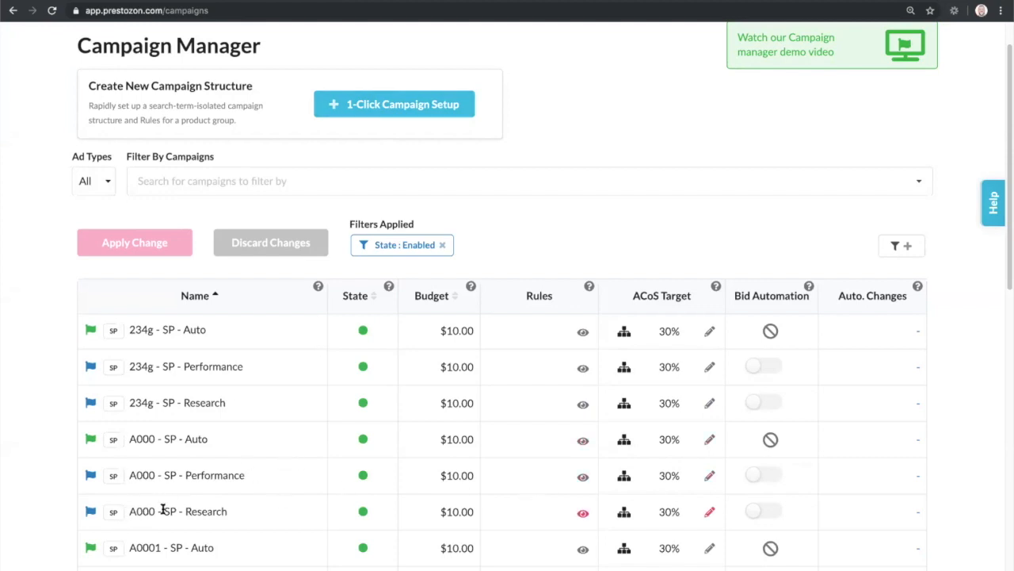
drag(129, 473, 248, 475)
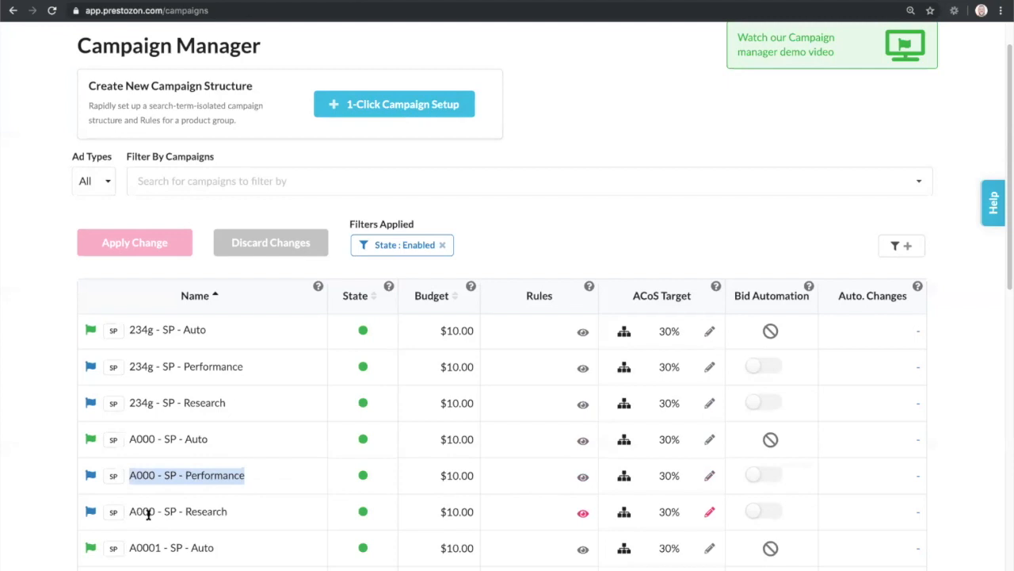
drag(146, 512, 217, 515)
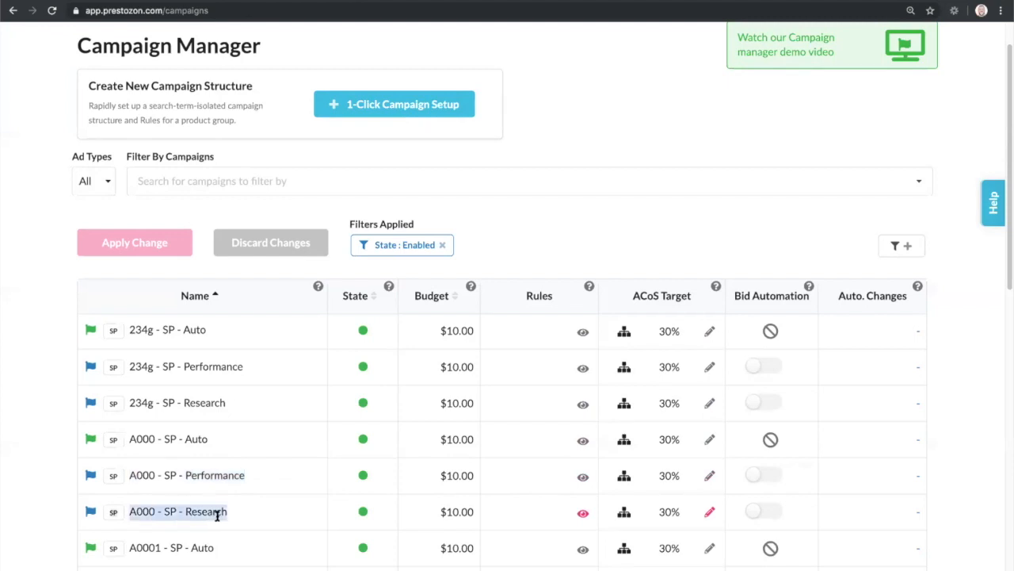
Step: View the rules for campaign A000 - SP - Performance and start a new keyword rule for its ad group
click(584, 479)
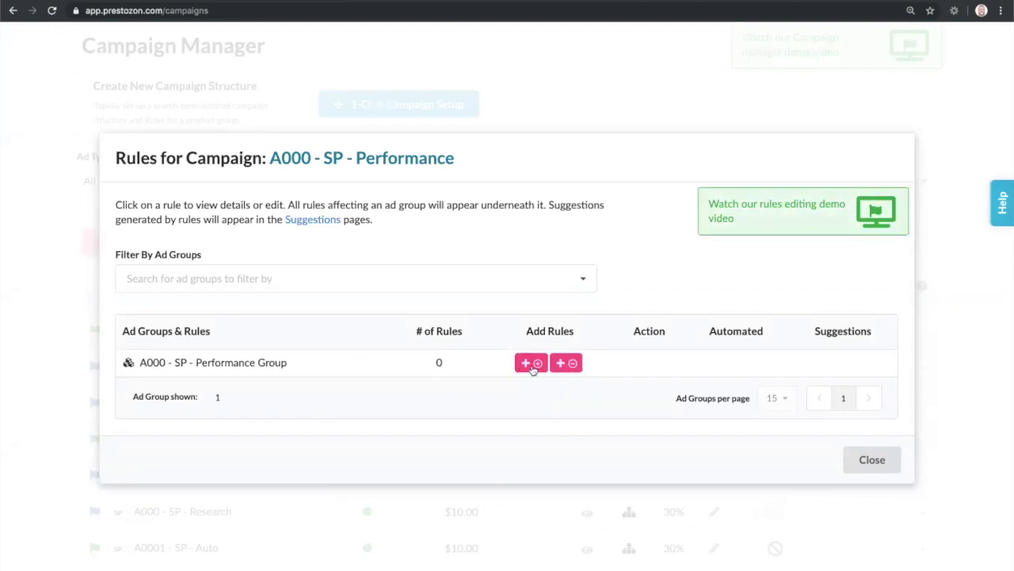
click(531, 363)
click(457, 415)
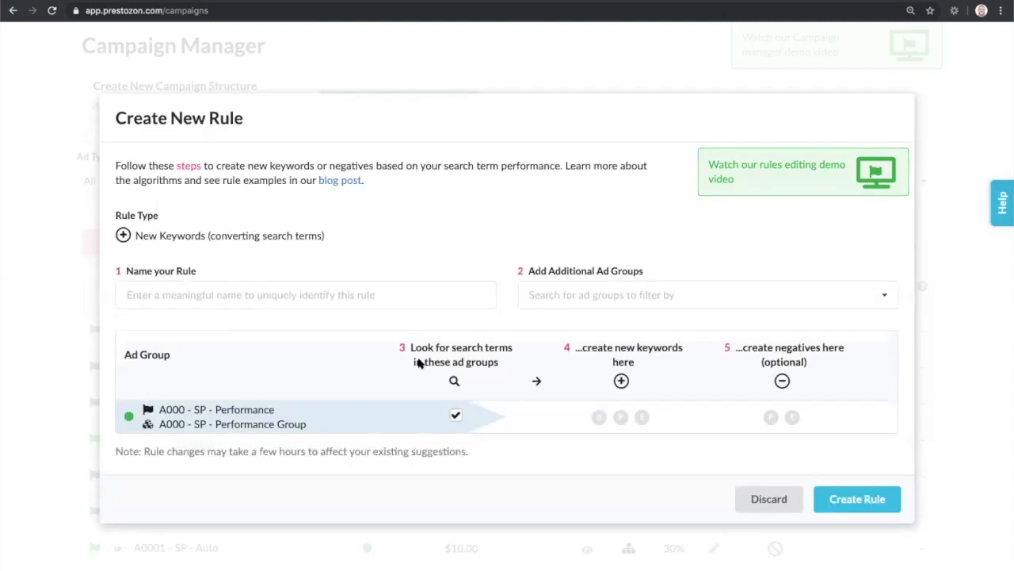
Step: Name the rule SPA000 - SP - Promotion, reusing the copied campaign name
click(317, 295)
text(SPA000 - SP - Research)
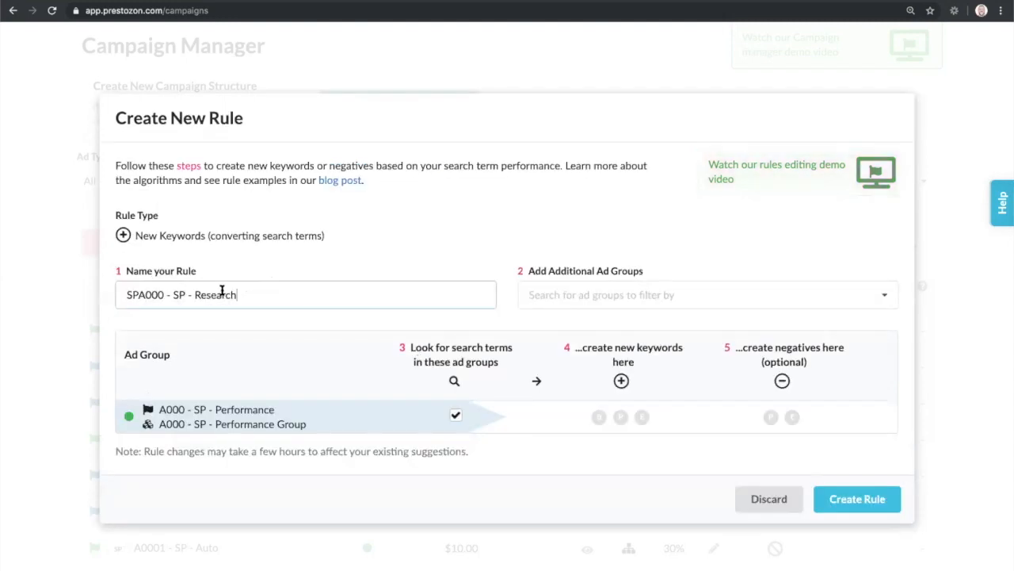
double_click(204, 294)
text(Promotion)
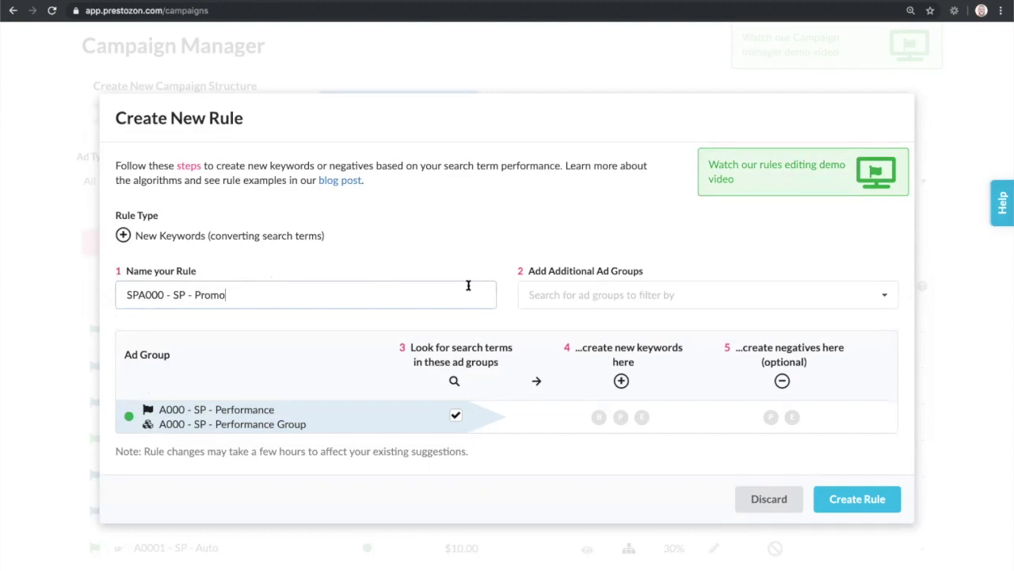
click(594, 294)
text(SPA000 - SP - Research)
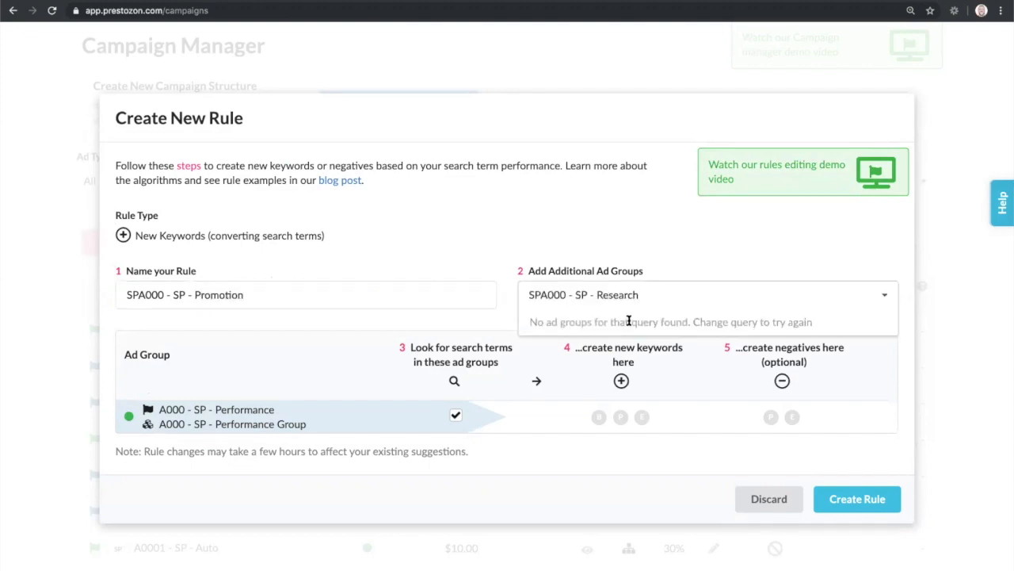
key(BackSpace)
key(BackSpace)
key(BackSpace)
key(BackSpace)
key(BackSpace)
key(BackSpace)
key(BackSpace)
key(BackSpace)
click(563, 299)
click(706, 293)
text(A)
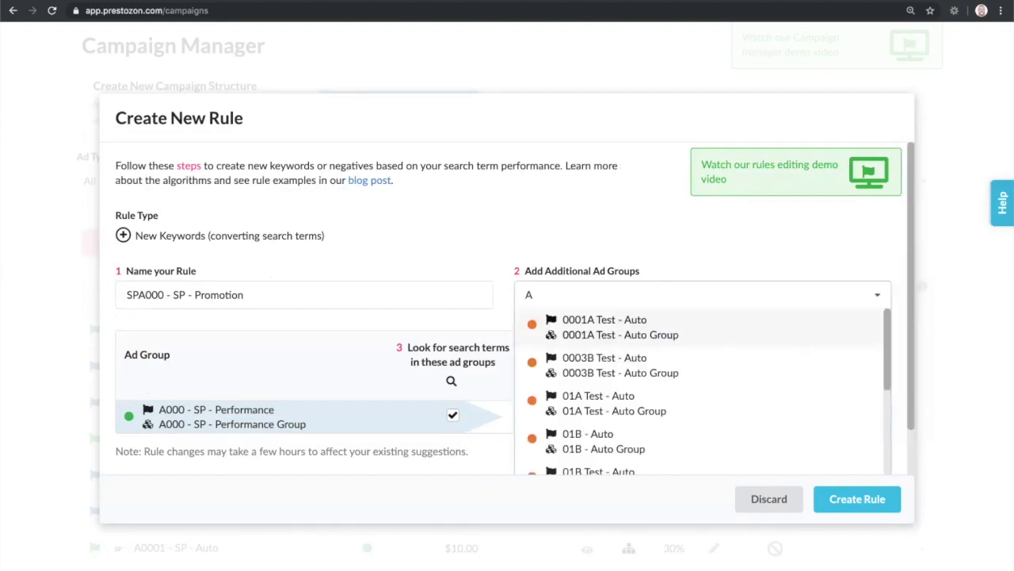
key(BackSpace)
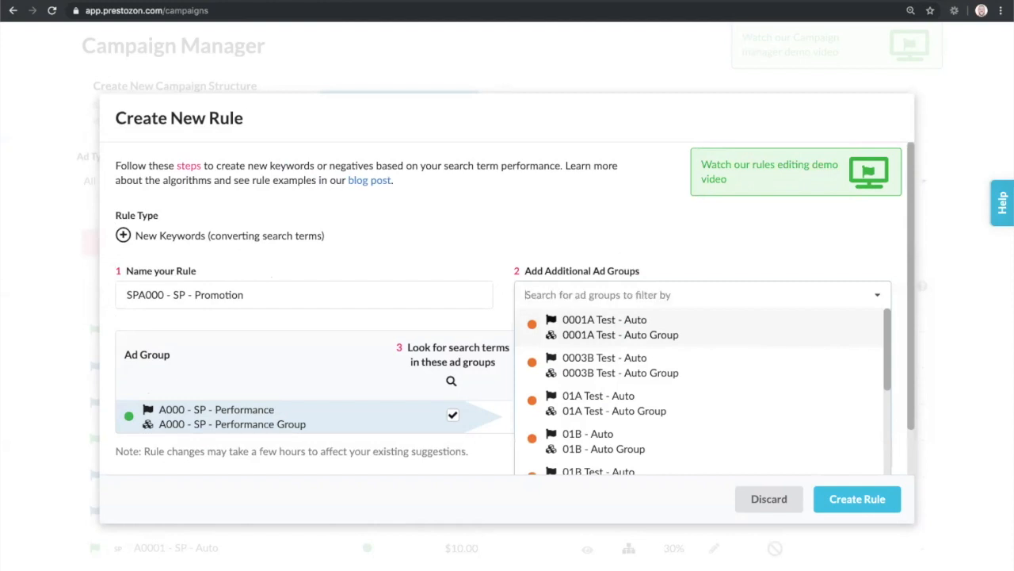
Step: Search the additional ad groups for A000 and add the A000 - SP - Research Group to the rule
text(SPA)
key(Left)
key(BackSpace)
key(BackSpace)
text(A000)
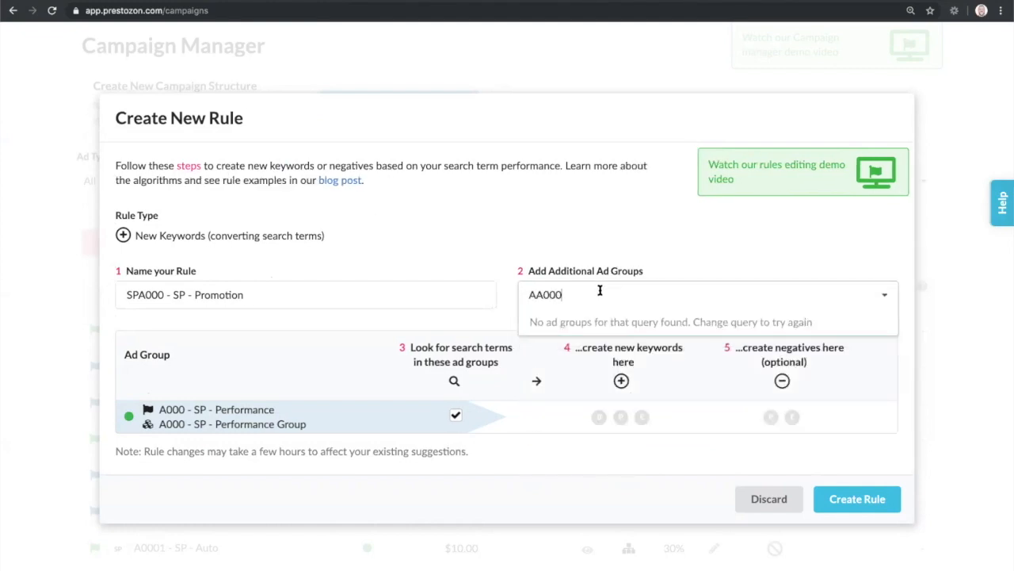
key(Left)
key(BackSpace)
key(Up)
key(Return)
Step: Remove the leading SP so the rule is named A000 - SP - Promotion
click(138, 284)
key(BackSpace)
key(BackSpace)
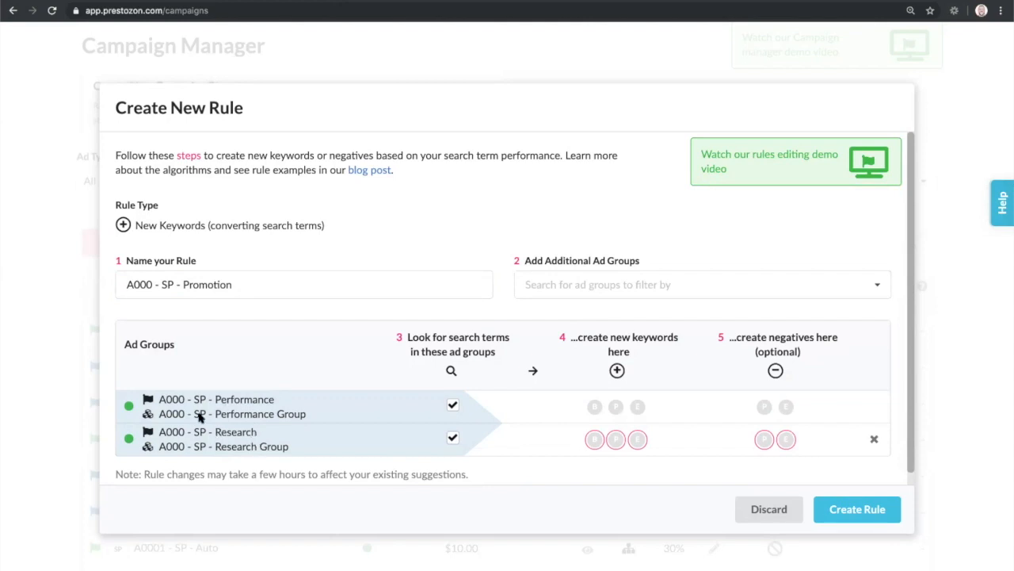
Step: Enable Broad keywords and Exact negatives for the A000 Research ad group, and Exact keywords for the Performance ad group
drag(179, 432, 278, 428)
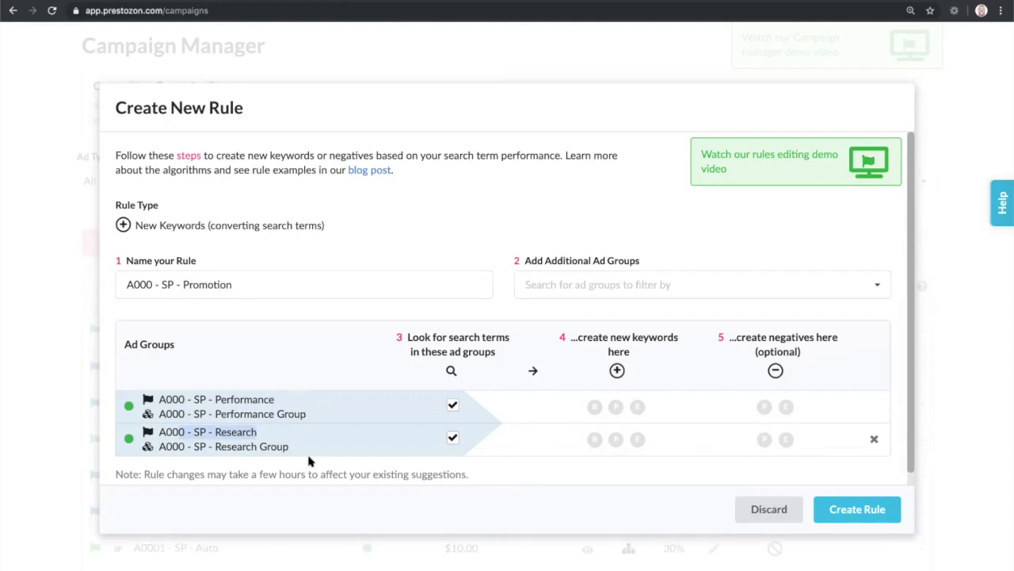
click(593, 450)
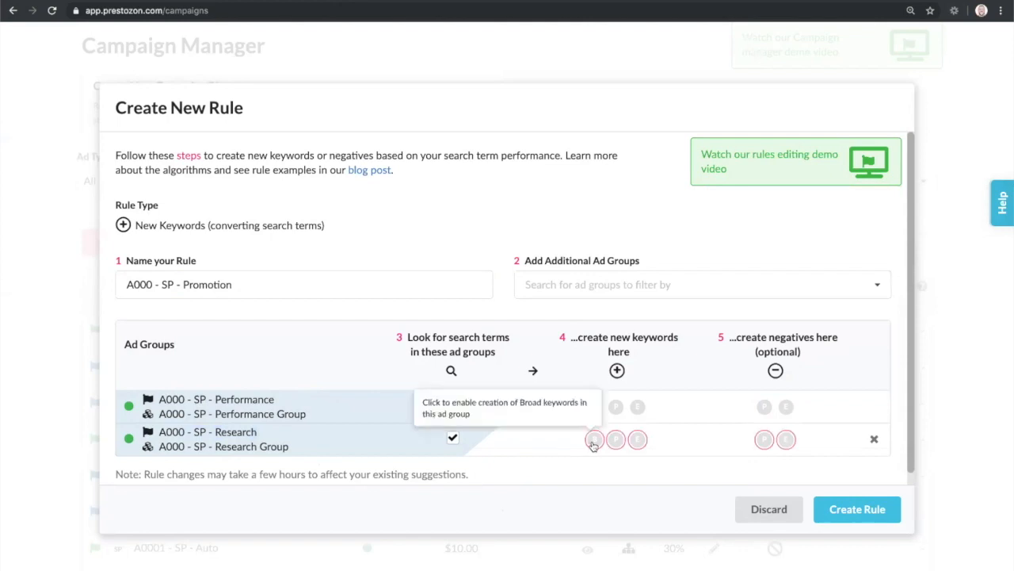
click(596, 459)
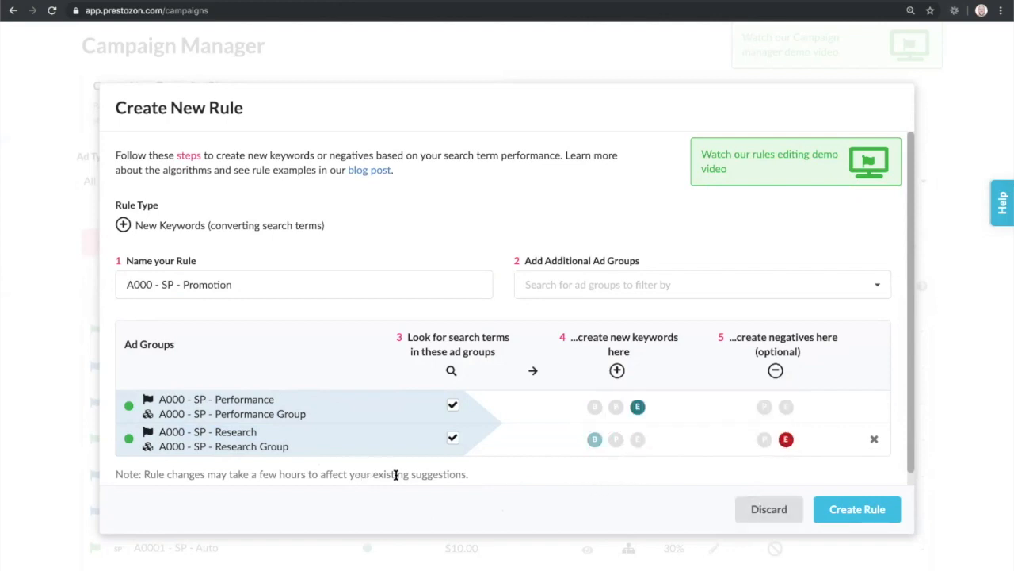
Step: Exclude the Performance ad group from the search term sources, create the rule and close the campaign's rules
click(452, 409)
click(847, 510)
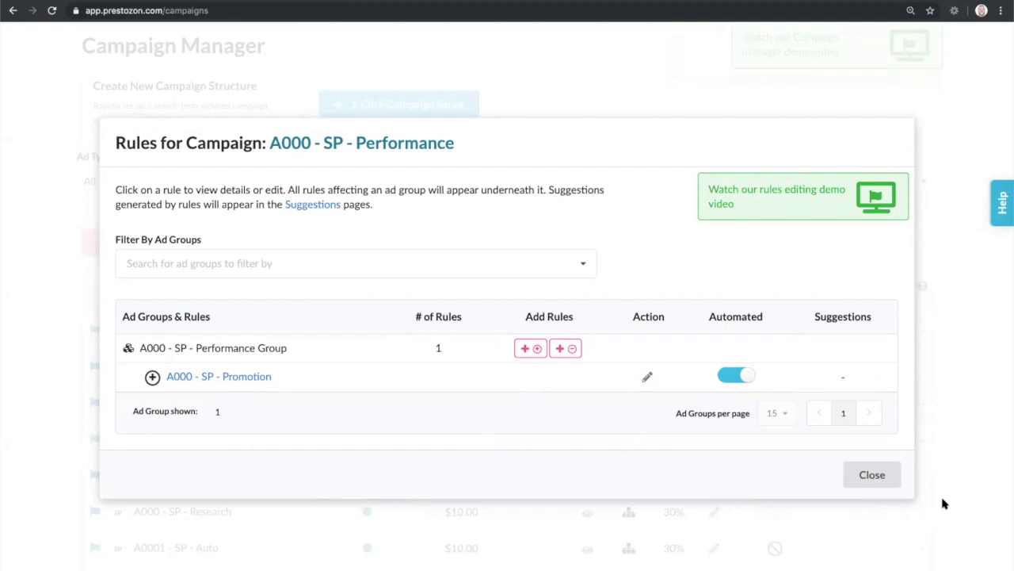
click(897, 475)
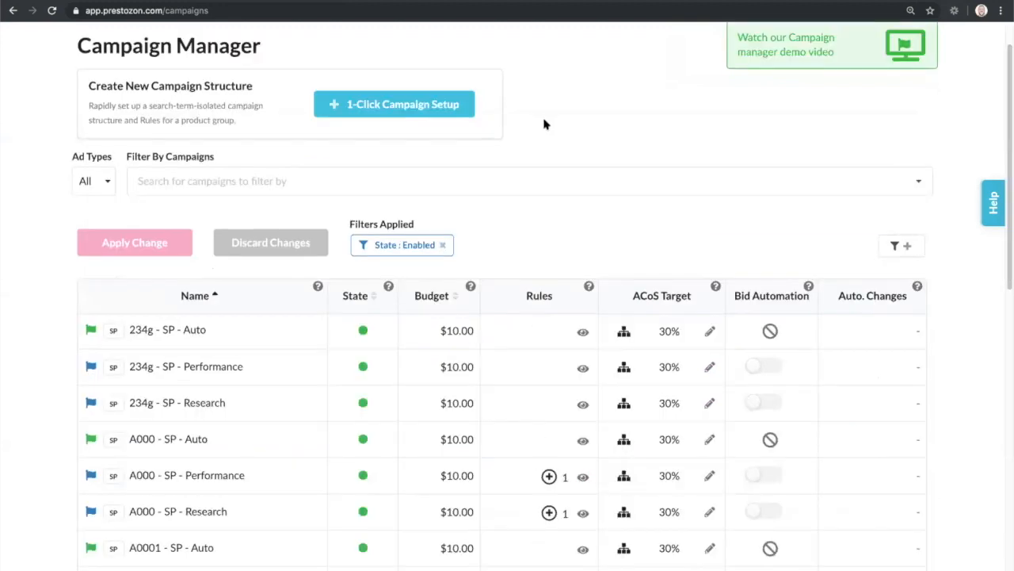
Step: Start a 1-Click Campaign Setup and enable the creation of special SP campaigns
click(432, 110)
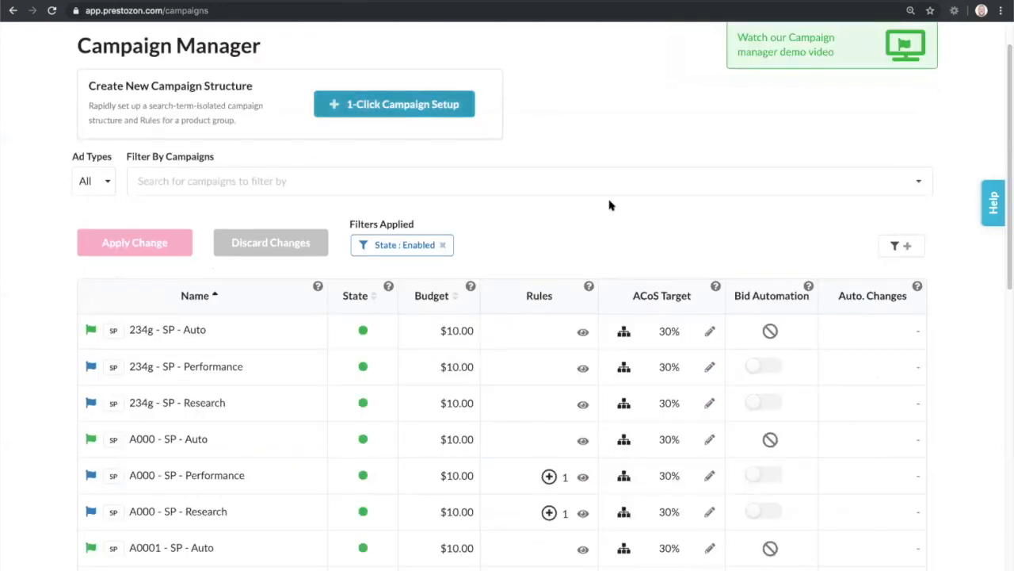
click(244, 241)
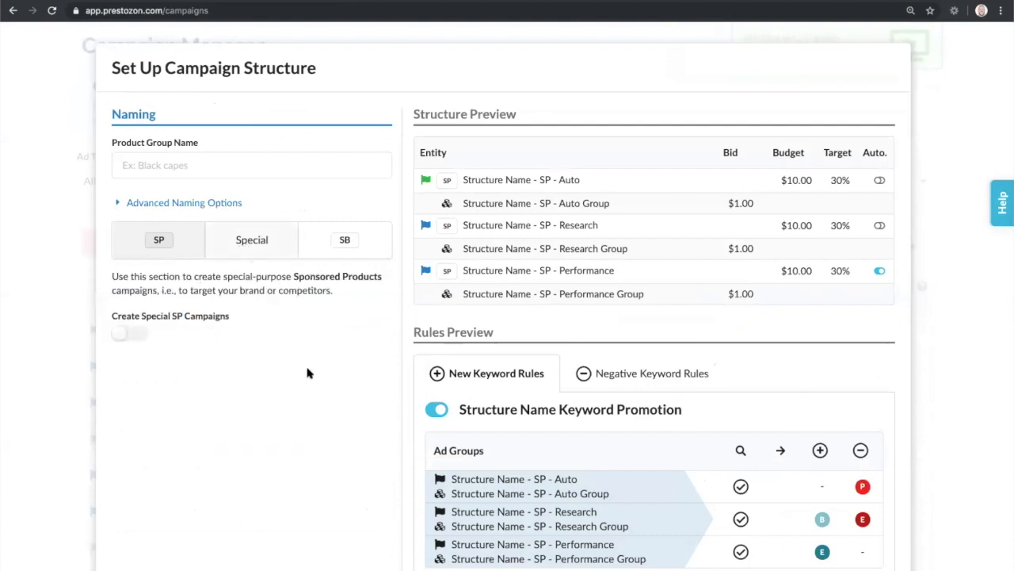
click(131, 336)
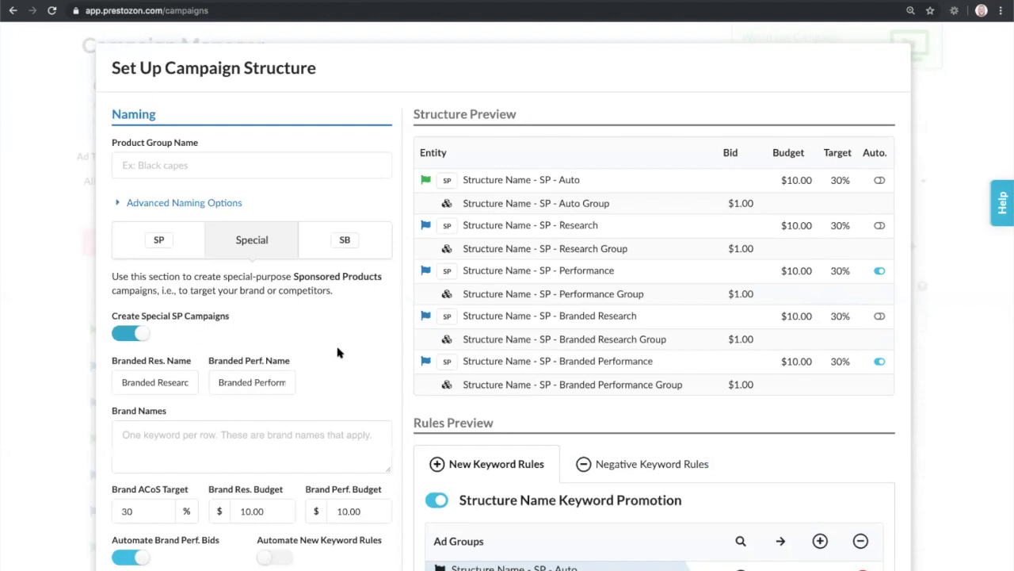
Step: Name the branded research campaign Holiday Research and the branded performance campaign Holiday Performance
scroll(338, 352, down, 1)
scroll(338, 349, down, 3)
scroll(338, 350, up, 3)
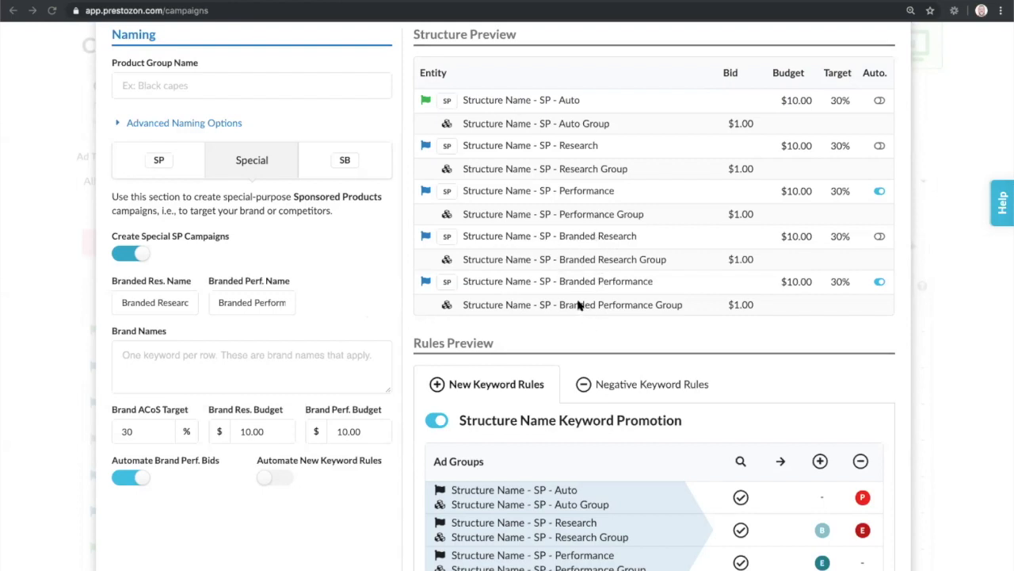
scroll(570, 294, down, 2)
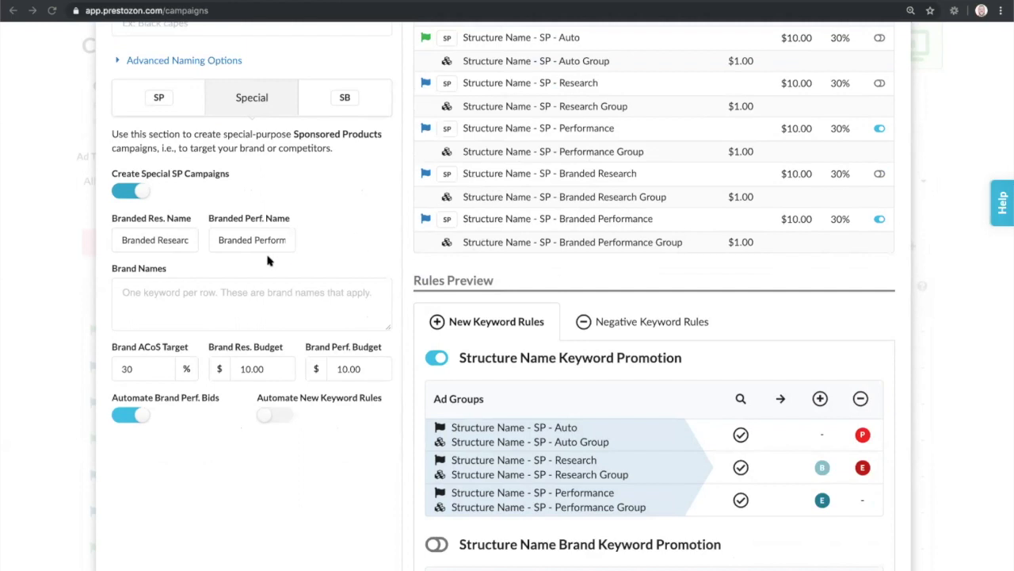
click(136, 240)
triple_click(137, 240)
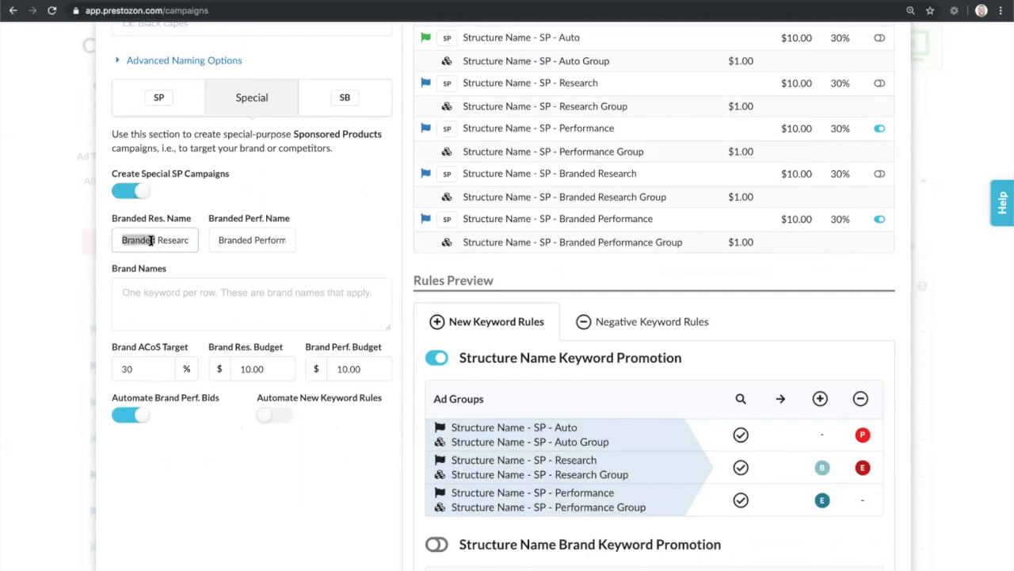
text(Hol)
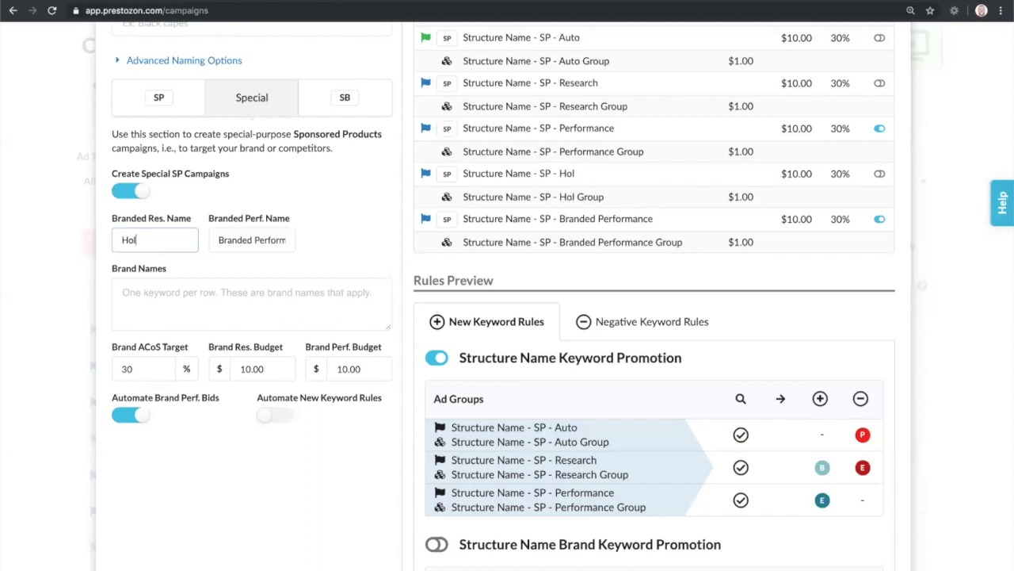
text(iday Research)
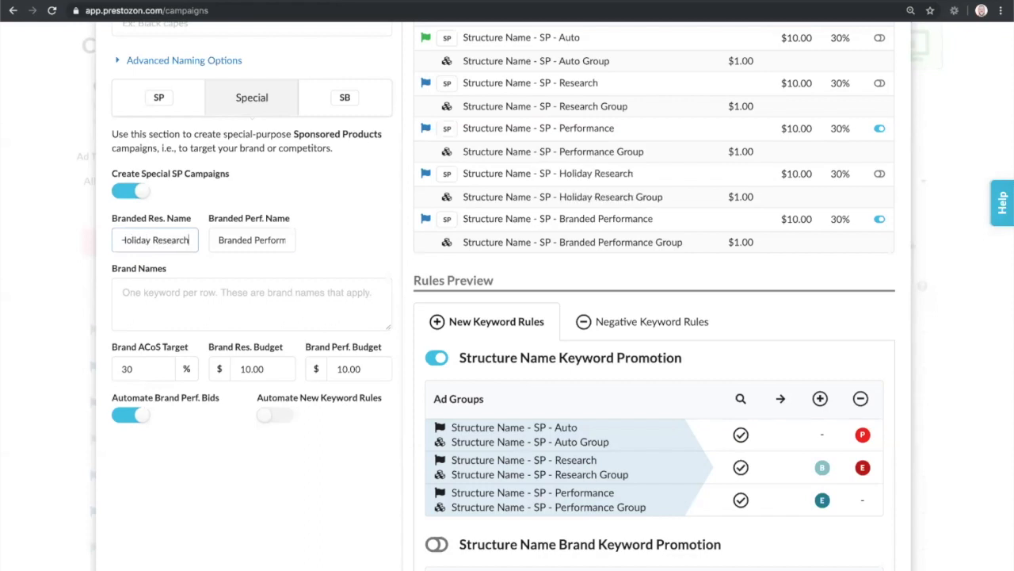
key(Tab)
text(Holiday Performance)
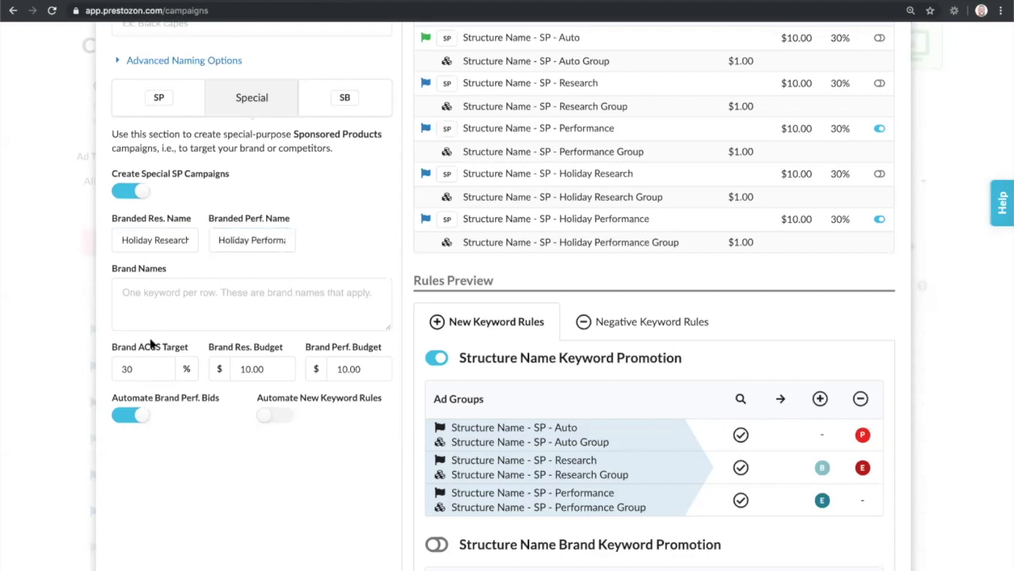
Step: Enter Gifts and Christmas as the brand name keywords for the special campaigns, one per row
click(189, 305)
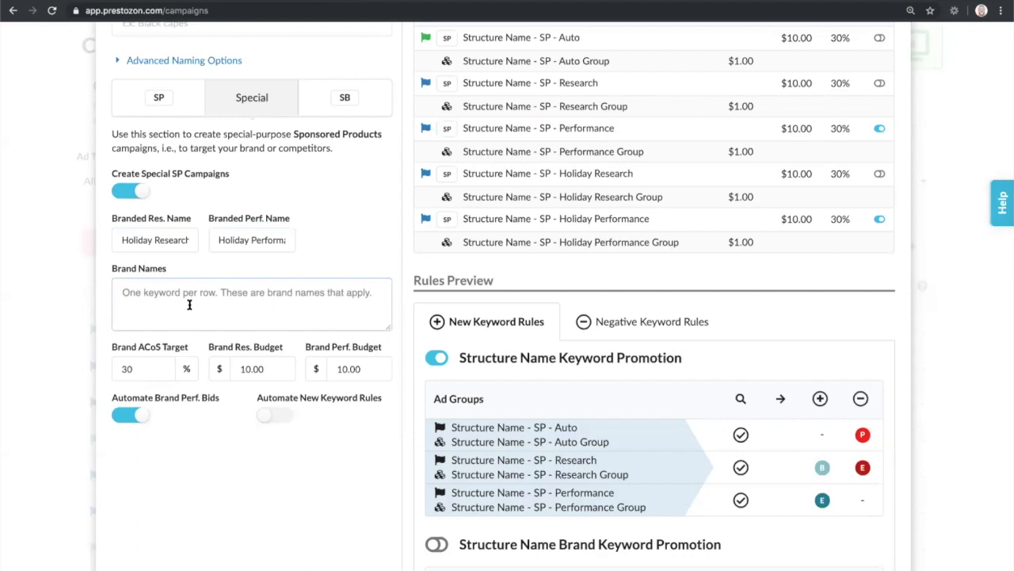
text(Gifts)
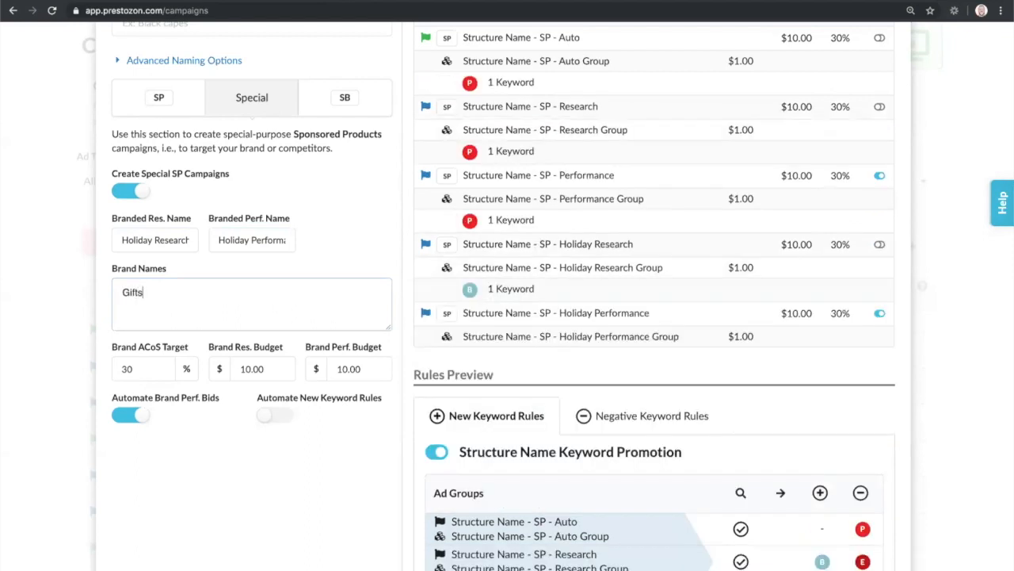
key(Return)
text(Christmas)
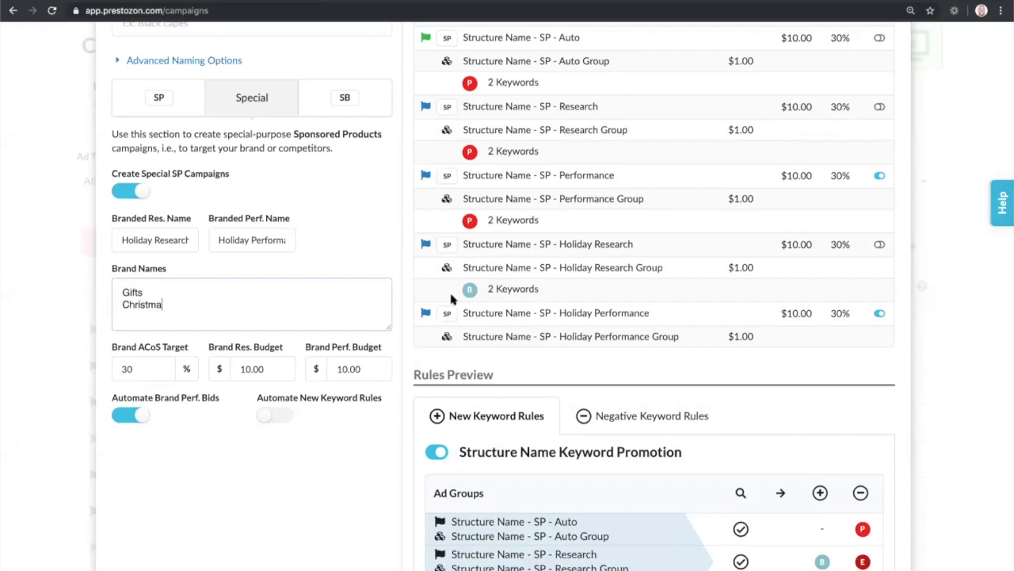
click(539, 290)
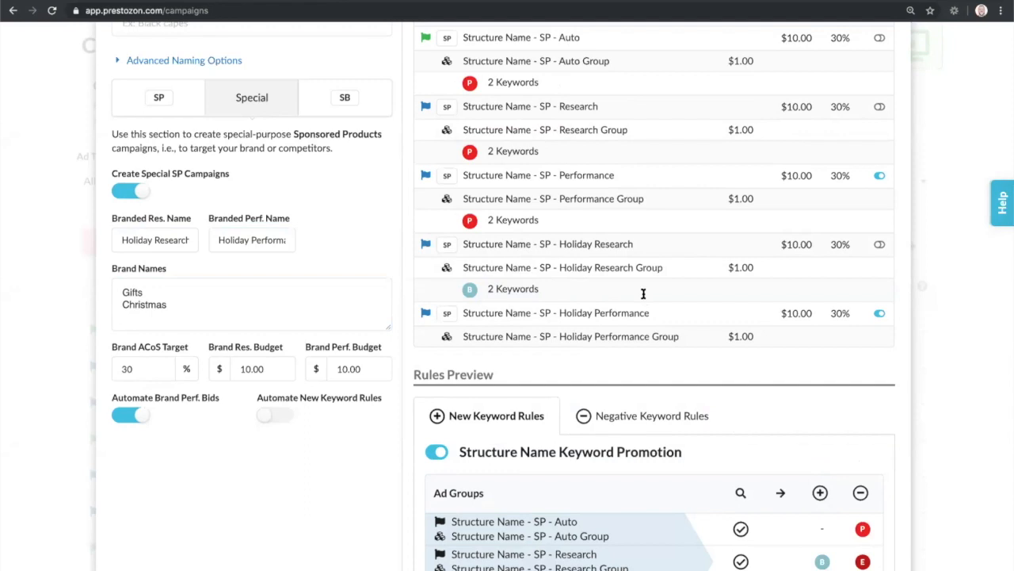
scroll(643, 293, down, 1)
scroll(649, 293, down, 5)
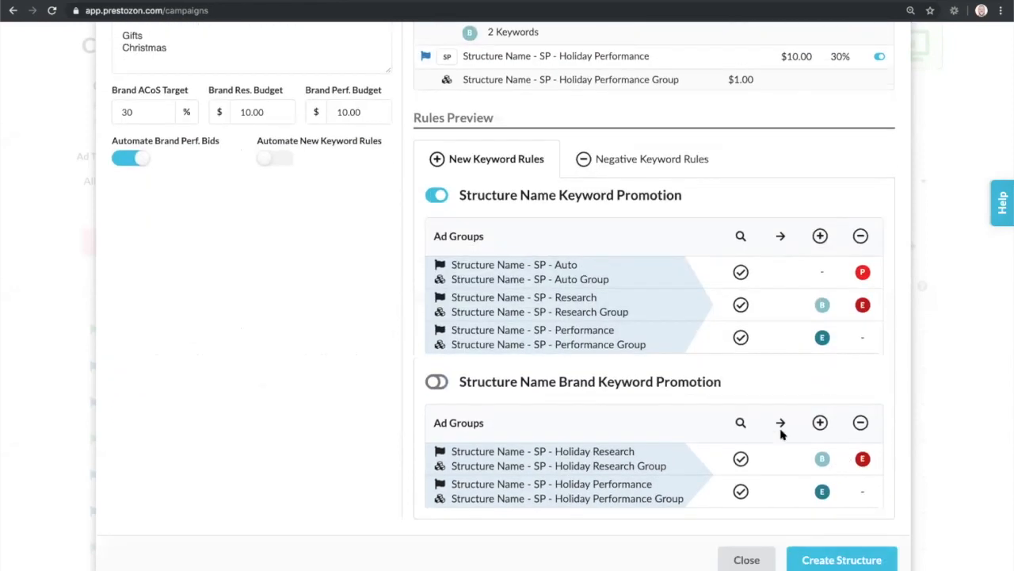